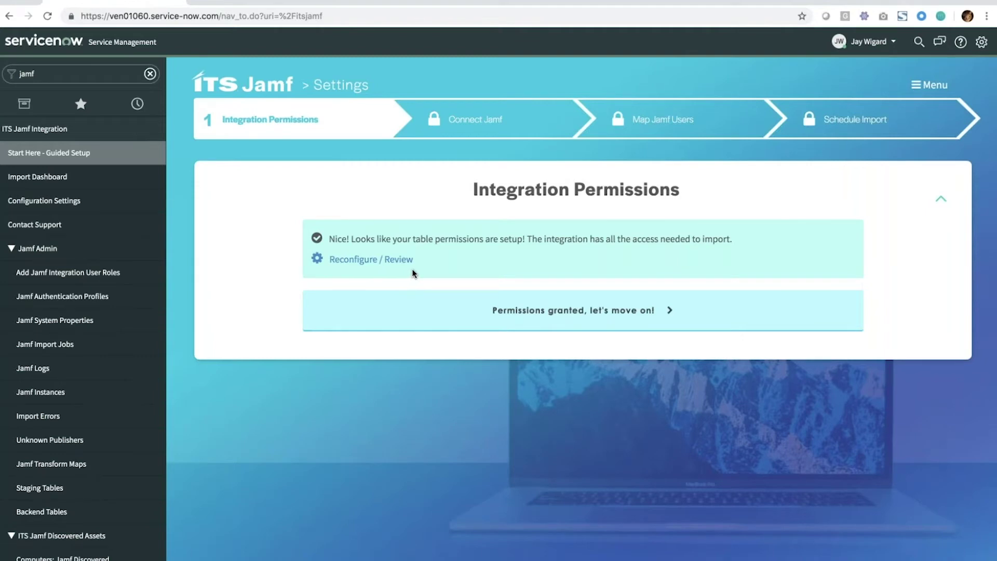
# - Review the granted table permissions and update set, then advance to the Connect Jamf step
pyautogui.moveTo(329, 239); pyautogui.dragTo(523, 242)
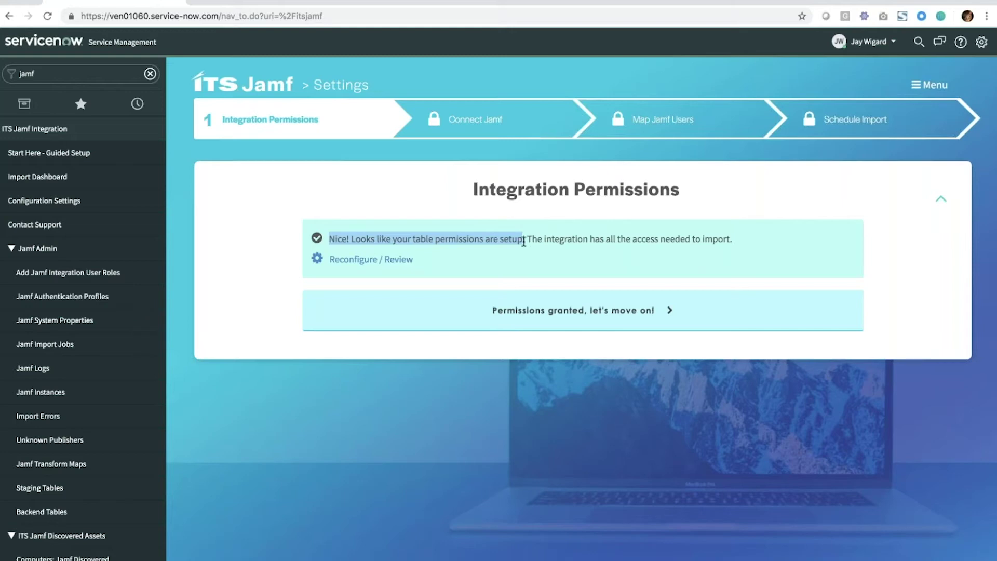
pyautogui.click(524, 242)
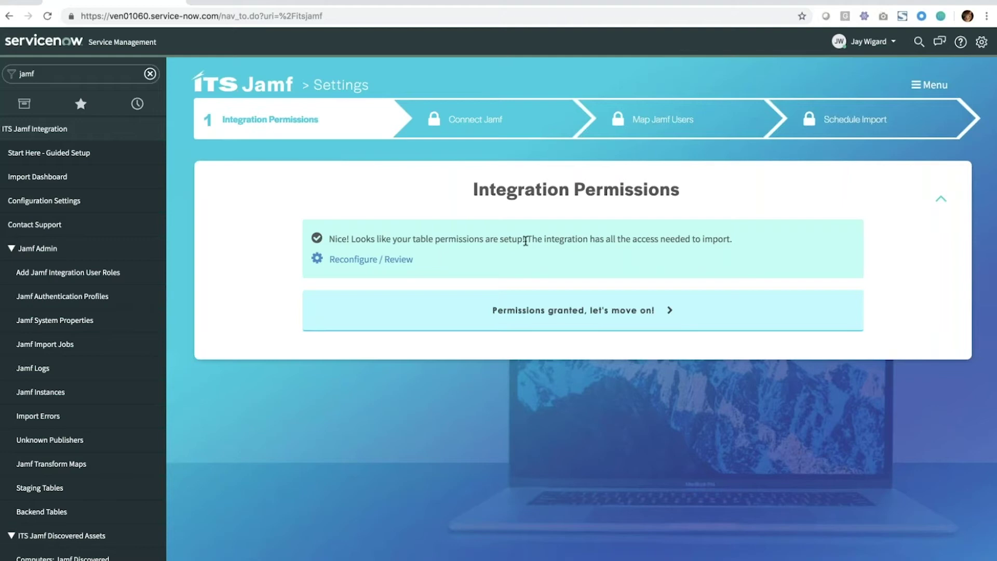
pyautogui.click(407, 260)
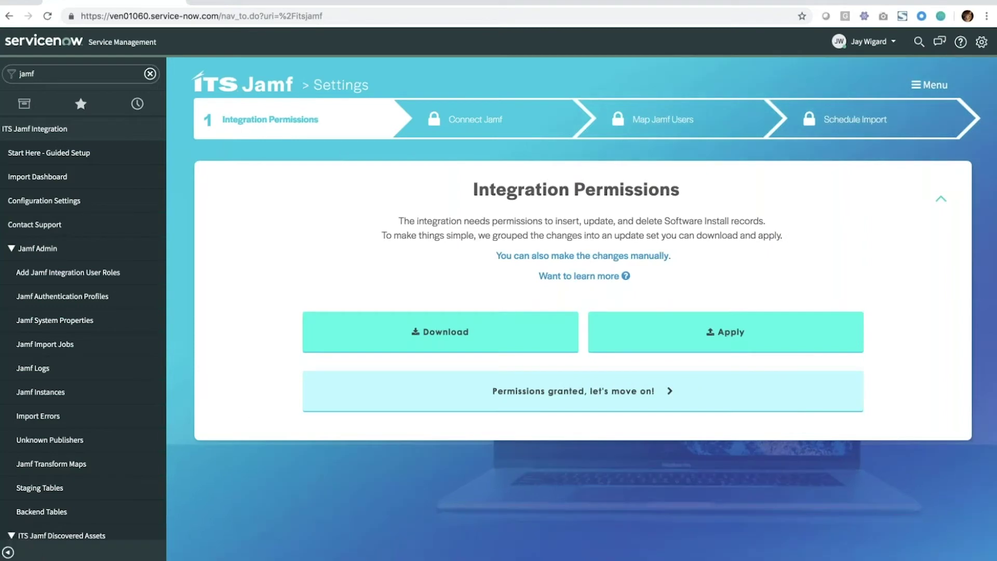
pyautogui.click(732, 331)
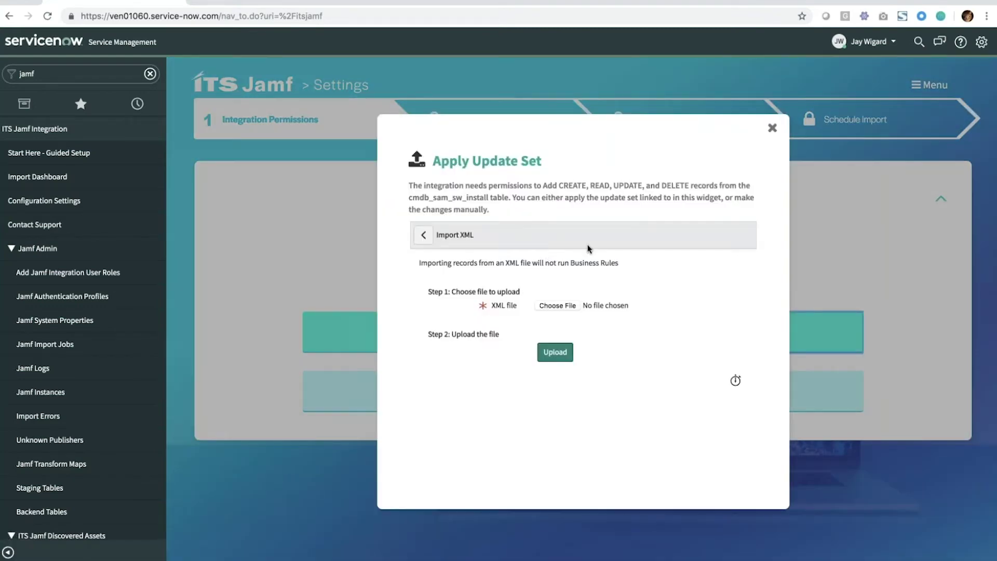
pyautogui.click(771, 131)
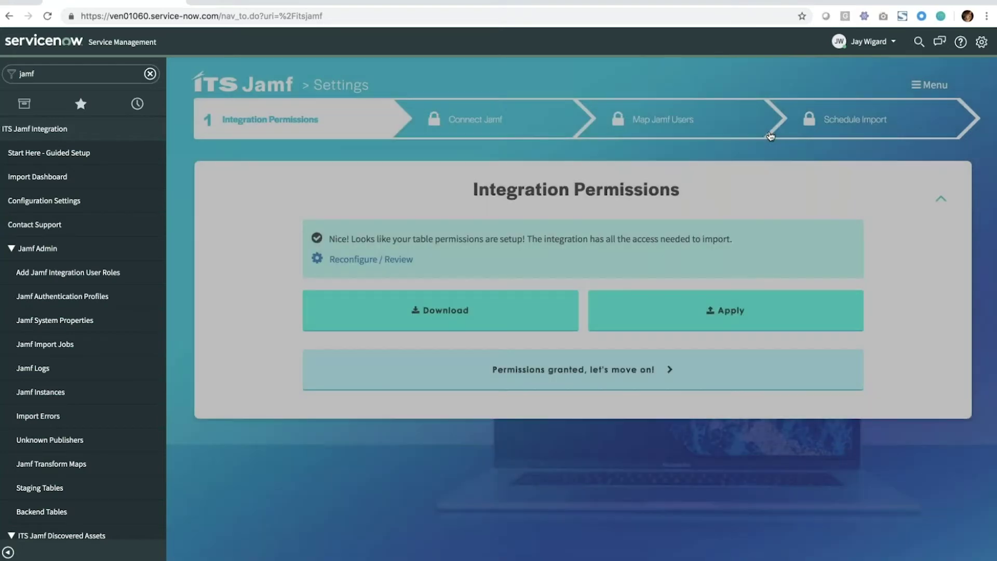
pyautogui.click(691, 308)
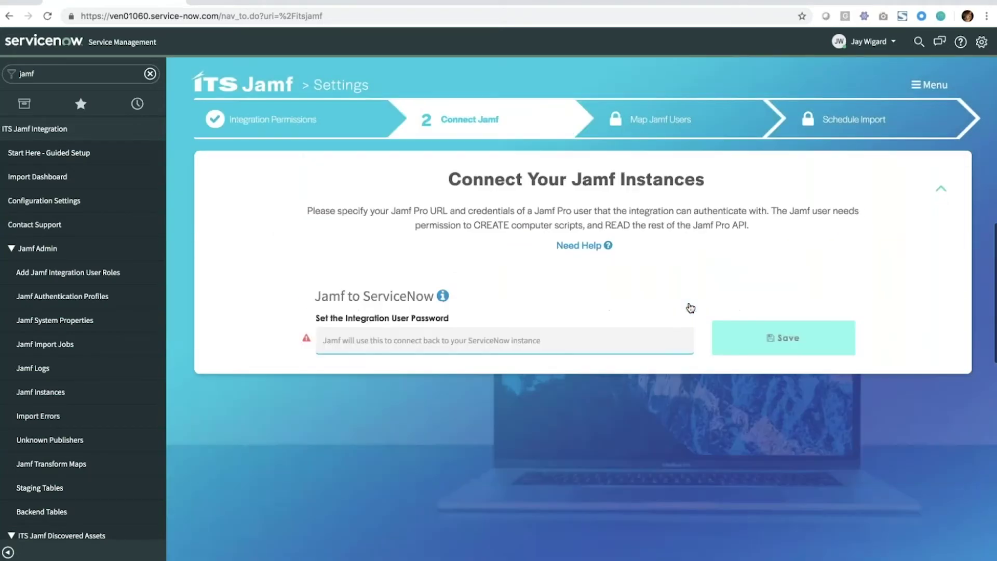
# - Save the integration user password and connect to itspartnerstest.jamfcloud.com with the Jamf admin credentials
pyautogui.write('jamf123')
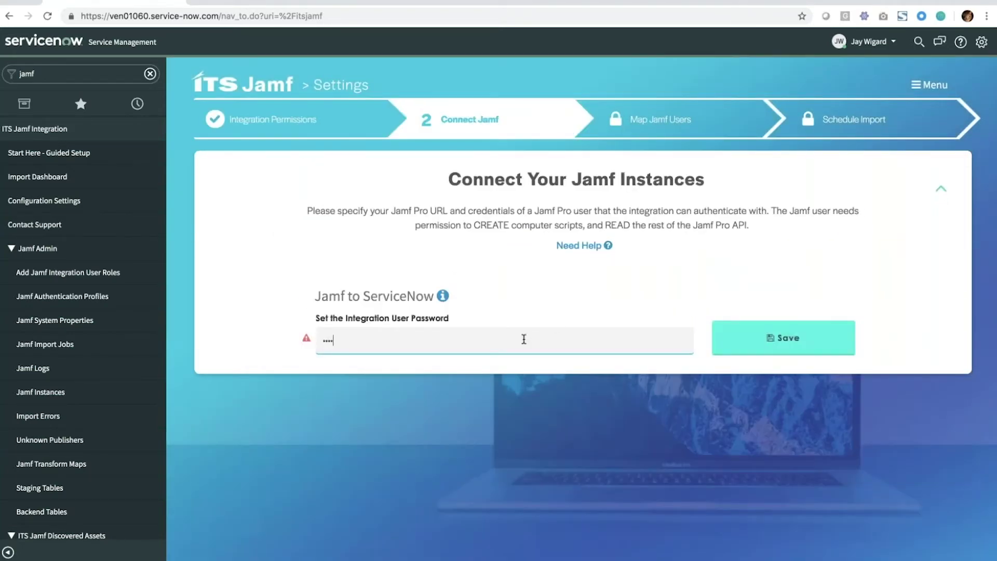
pyautogui.write('4')
pyautogui.press('Return')
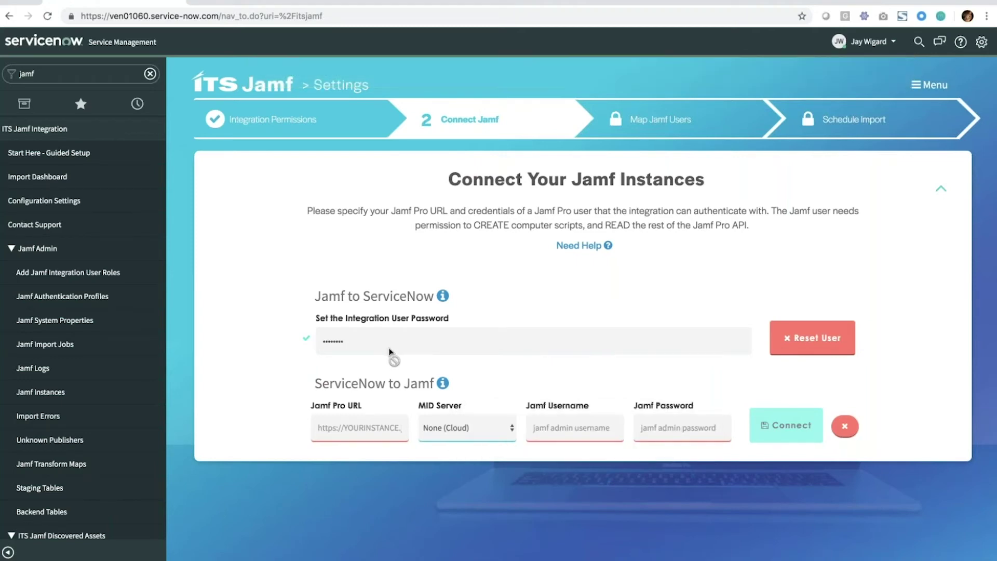
pyautogui.click(358, 428)
pyautogui.click(334, 456)
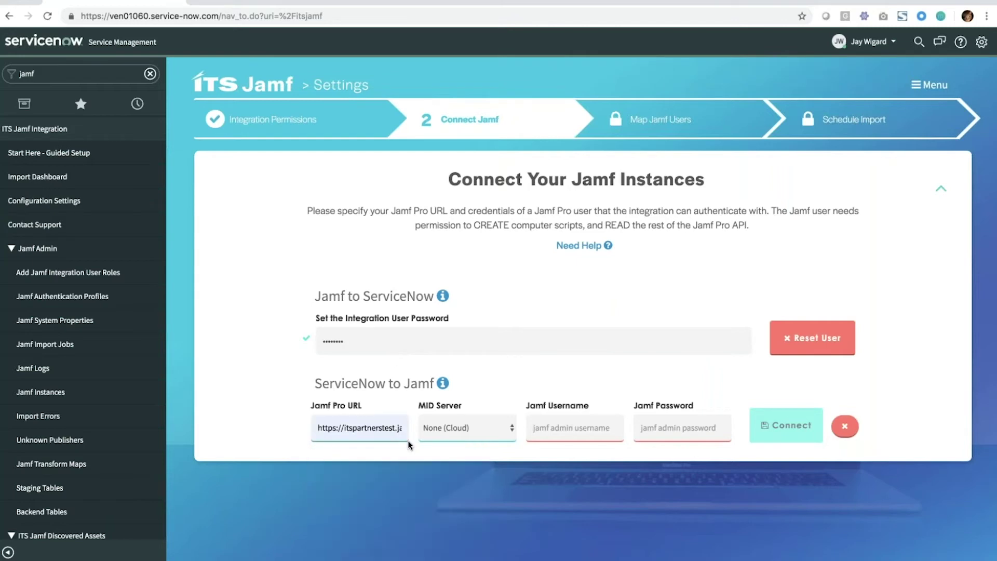
pyautogui.click(568, 432)
pyautogui.click(563, 456)
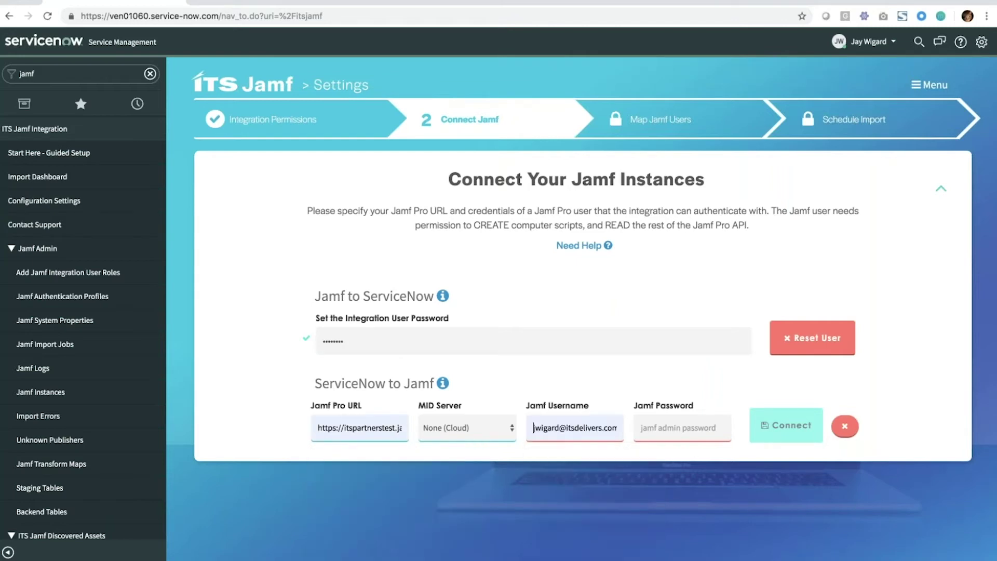
pyautogui.write('•••••')
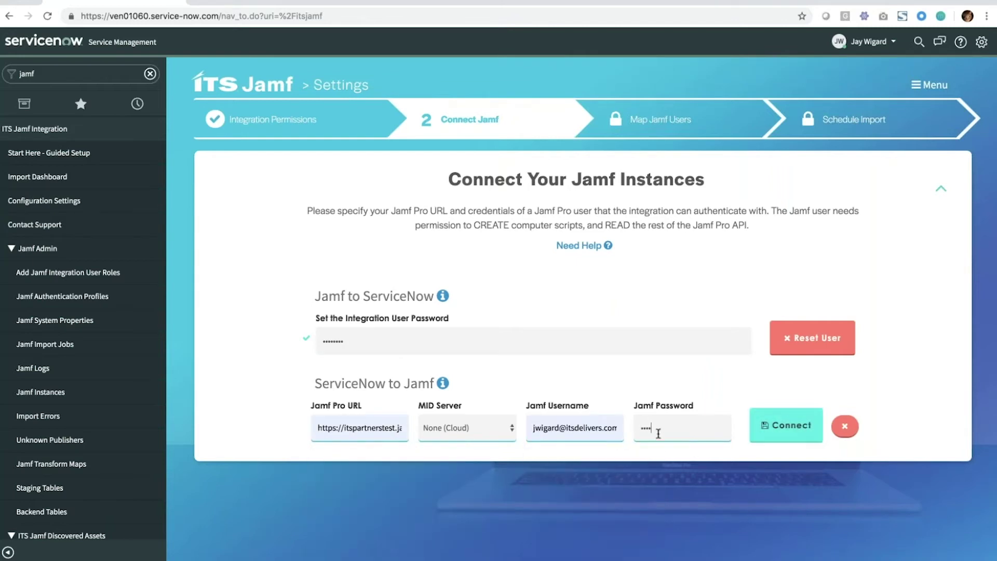
pyautogui.click(779, 436)
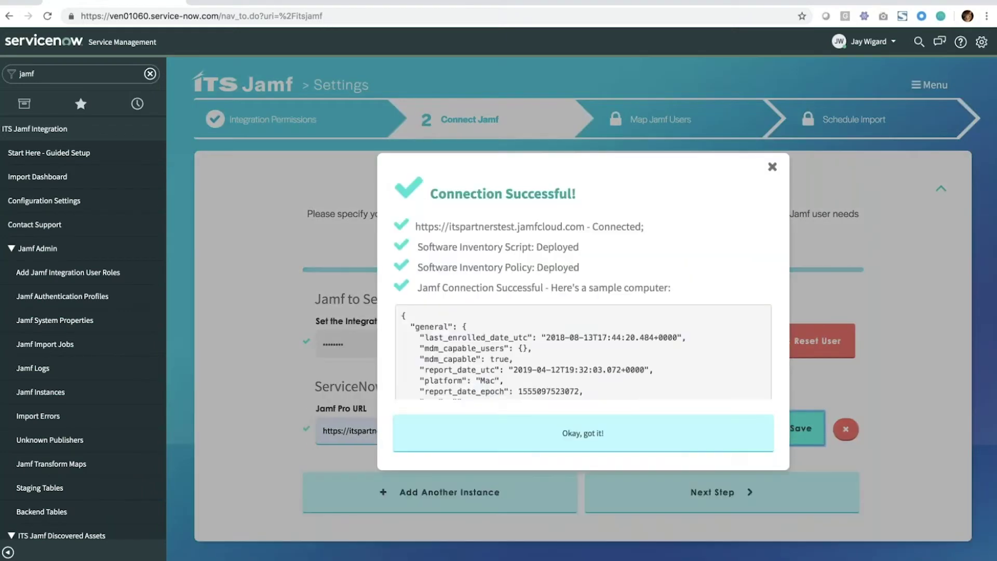
# - Review the connection, Software Inventory Script and sample computer confirmations, then dismiss the summary
pyautogui.moveTo(465, 227); pyautogui.dragTo(644, 228)
pyautogui.click(596, 250)
pyautogui.moveTo(597, 250); pyautogui.dragTo(586, 268)
pyautogui.click(586, 268)
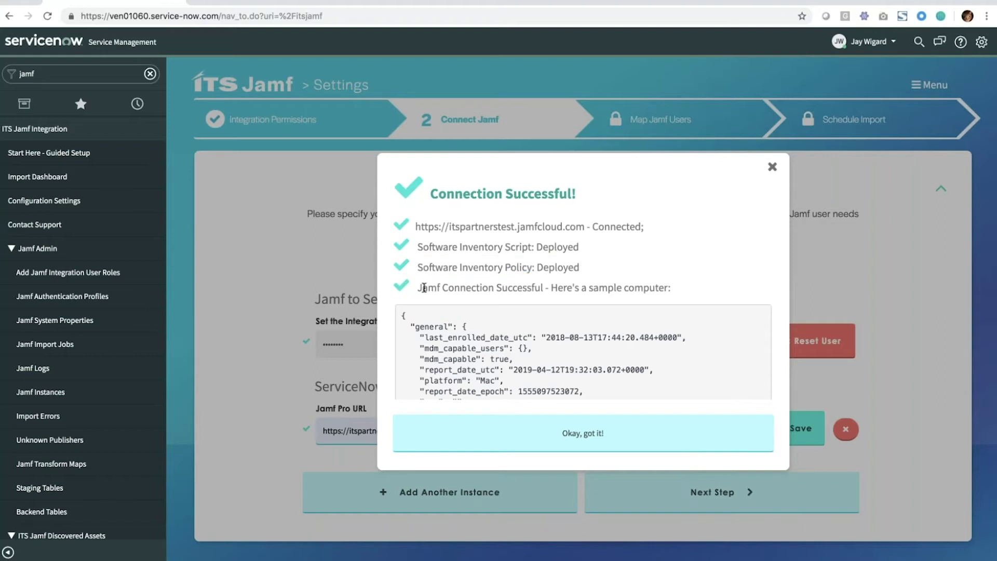
pyautogui.moveTo(424, 288); pyautogui.dragTo(668, 289)
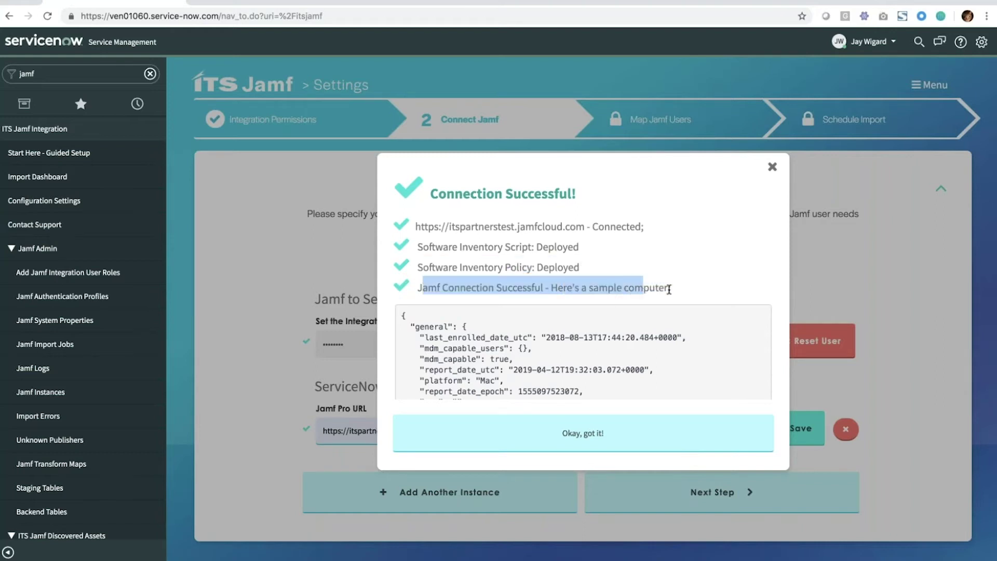
pyautogui.click(669, 289)
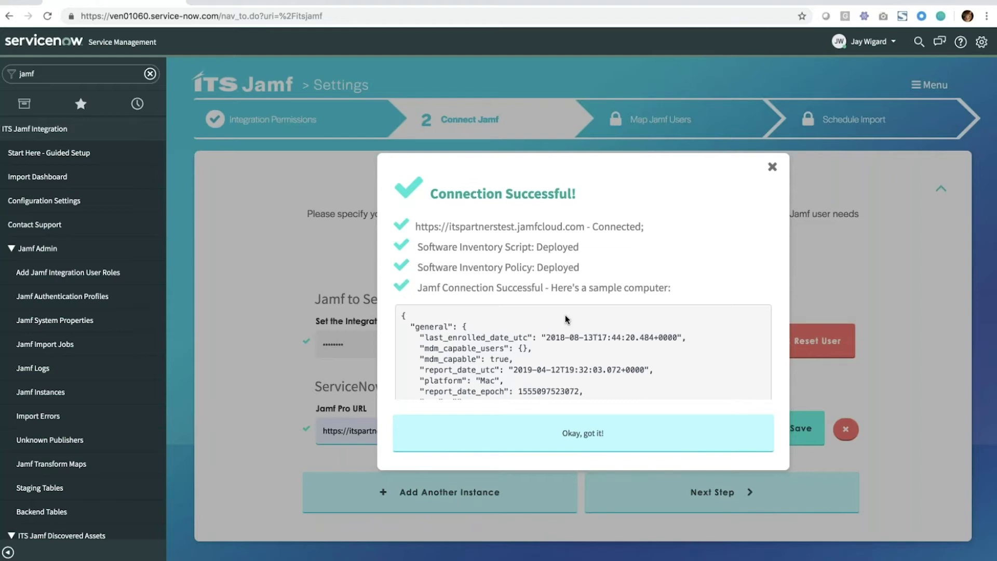
pyautogui.click(566, 446)
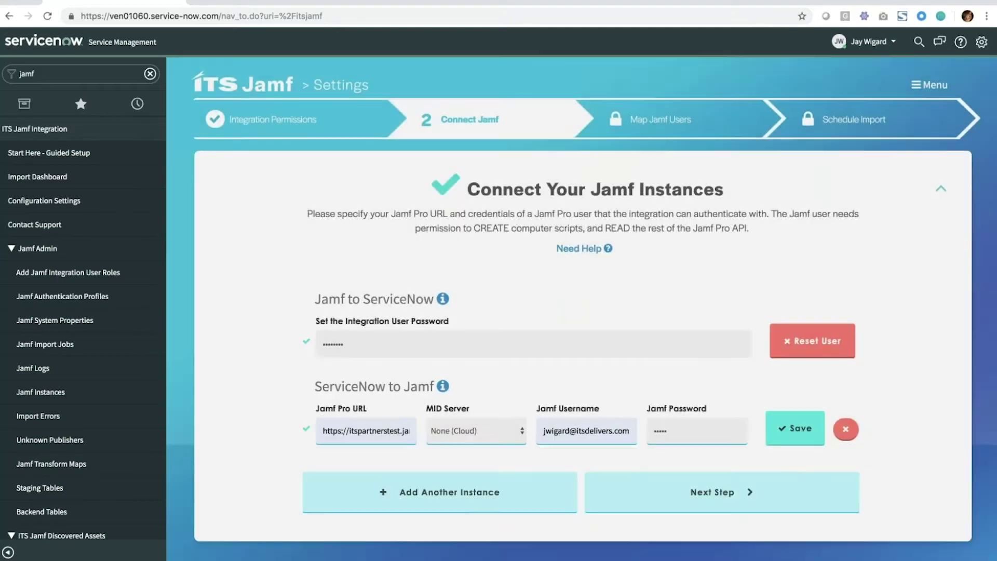
# - Map Jamf users to ServiceNow users on email-to-email and continue to Schedule Import
pyautogui.click(614, 484)
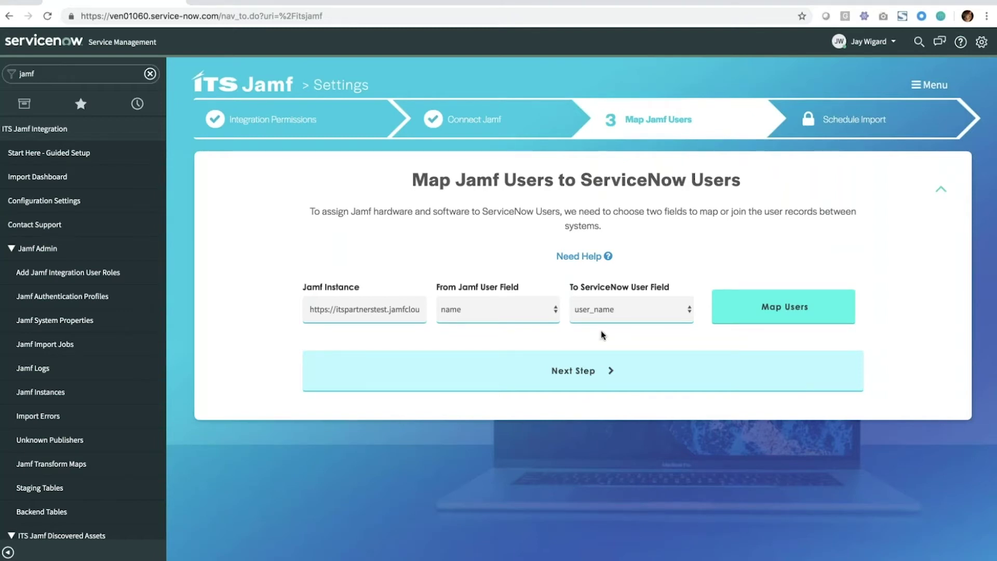
pyautogui.click(543, 308)
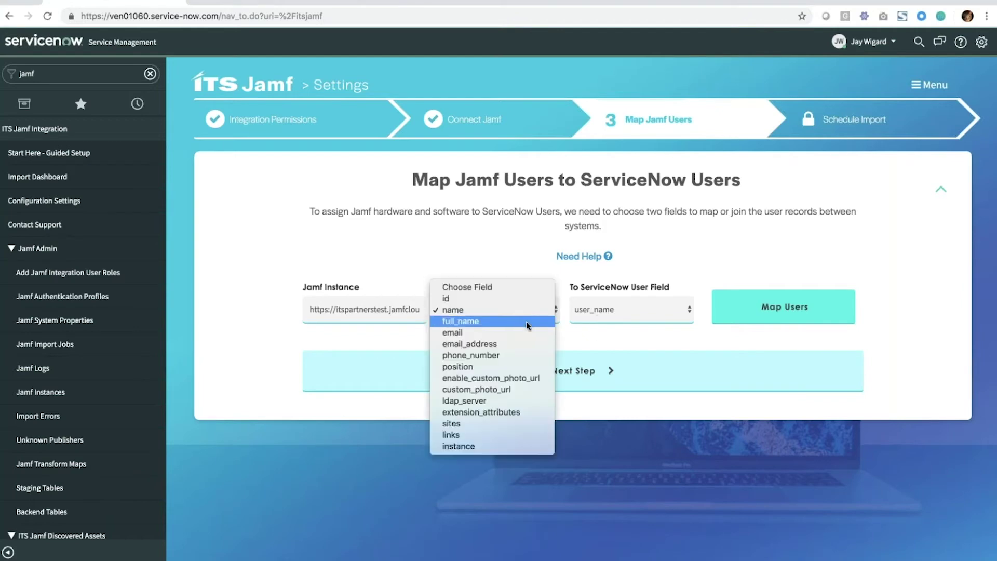
pyautogui.click(512, 334)
pyautogui.click(593, 314)
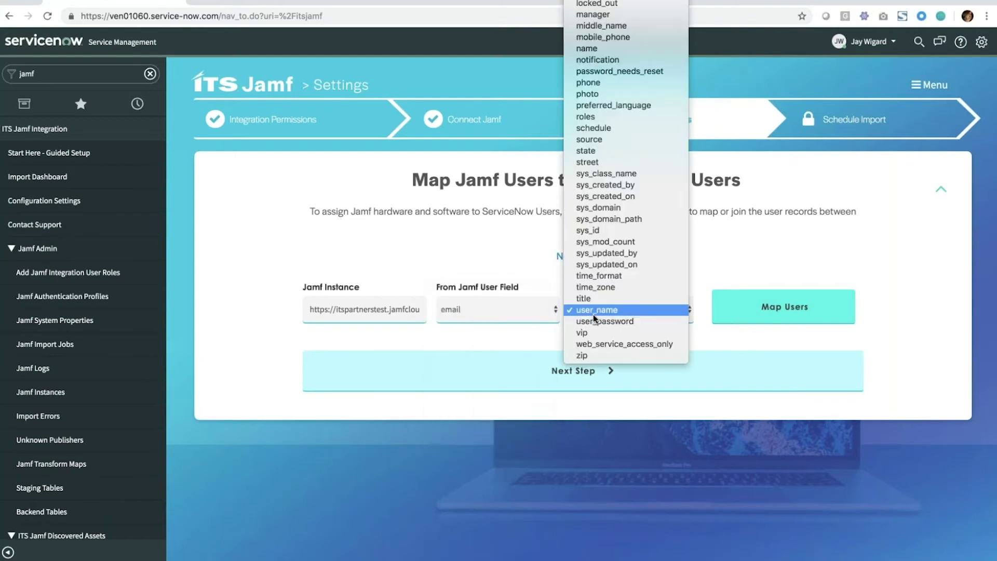
pyautogui.scroll(5, 613, 125)
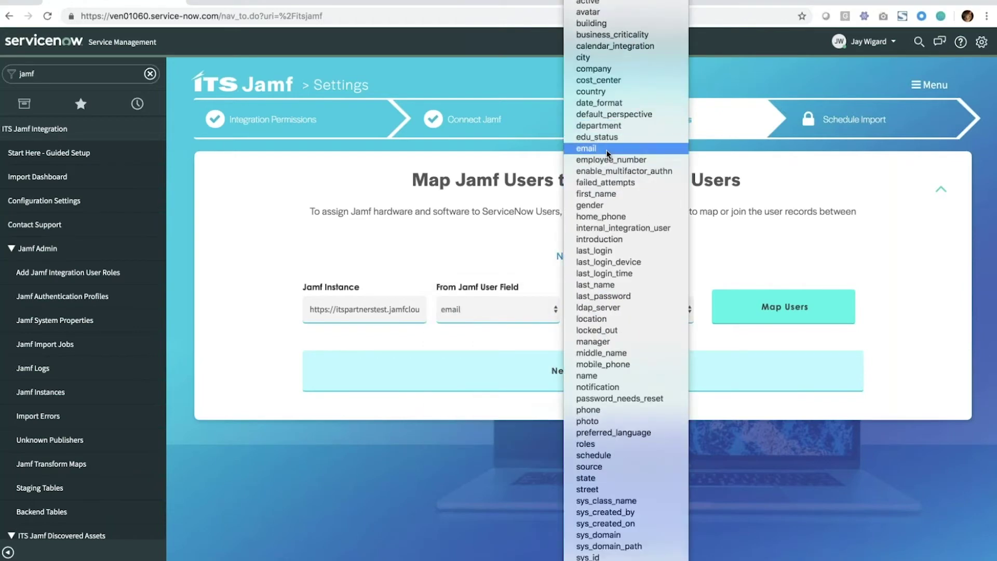
pyautogui.click(606, 150)
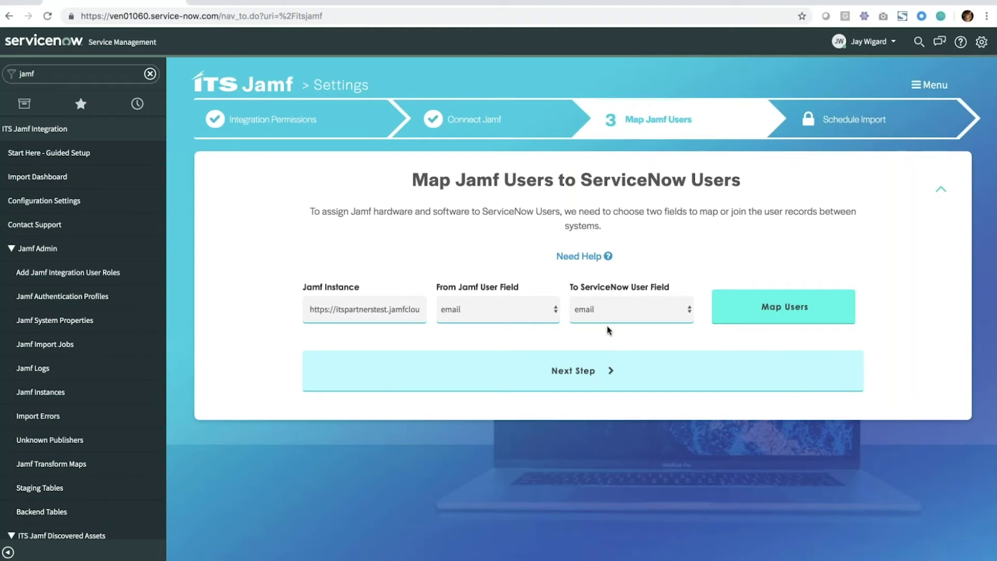
pyautogui.click(732, 314)
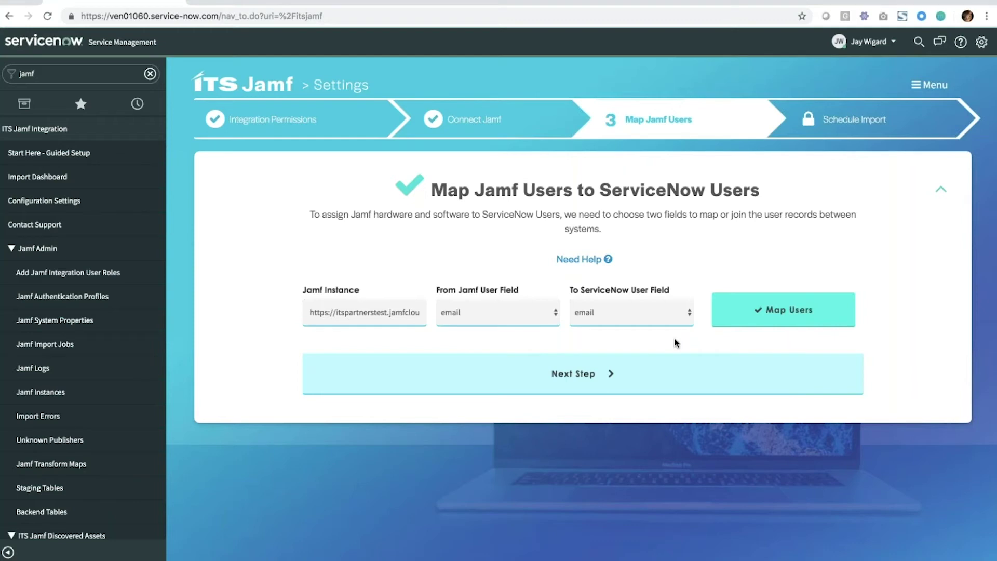
pyautogui.click(653, 362)
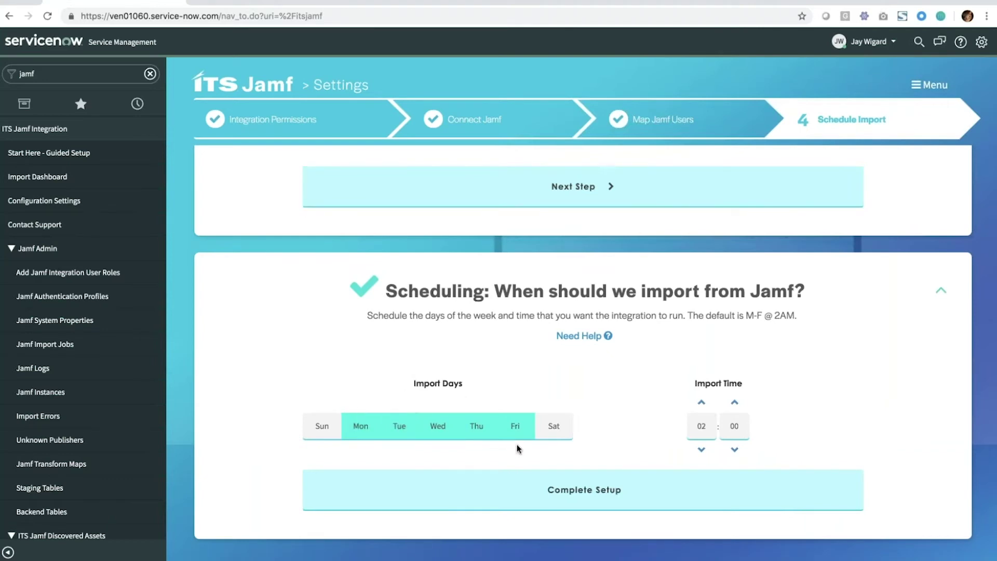
# - Set the import to run Sunday through Saturday at 04:00
pyautogui.click(321, 429)
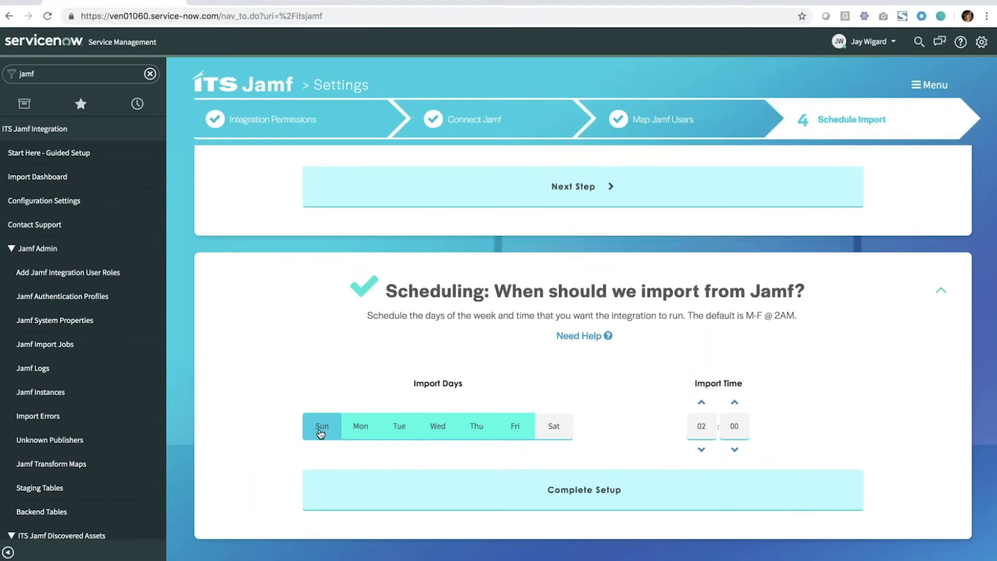
pyautogui.click(359, 429)
pyautogui.click(508, 432)
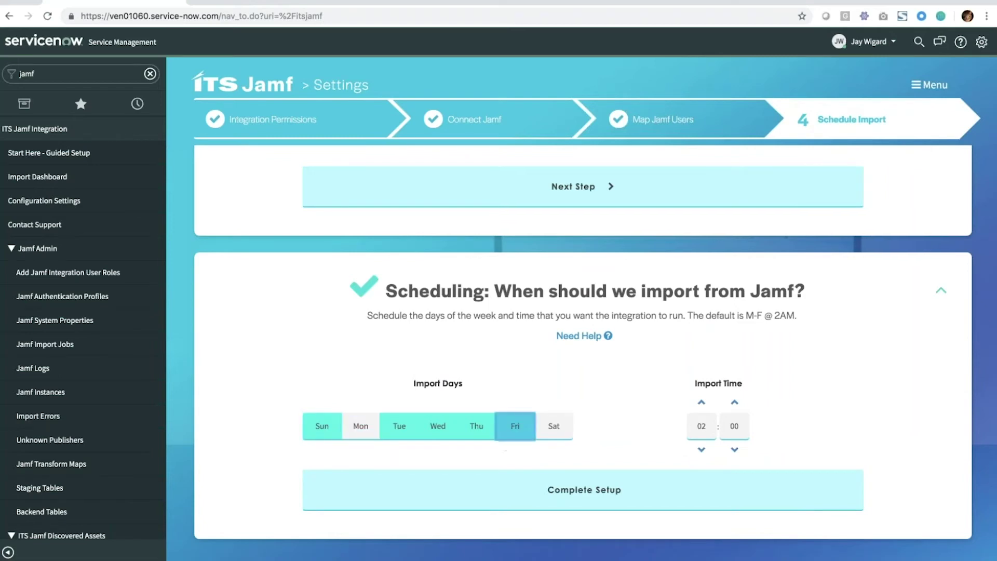
pyautogui.click(359, 427)
pyautogui.click(514, 427)
pyautogui.click(551, 427)
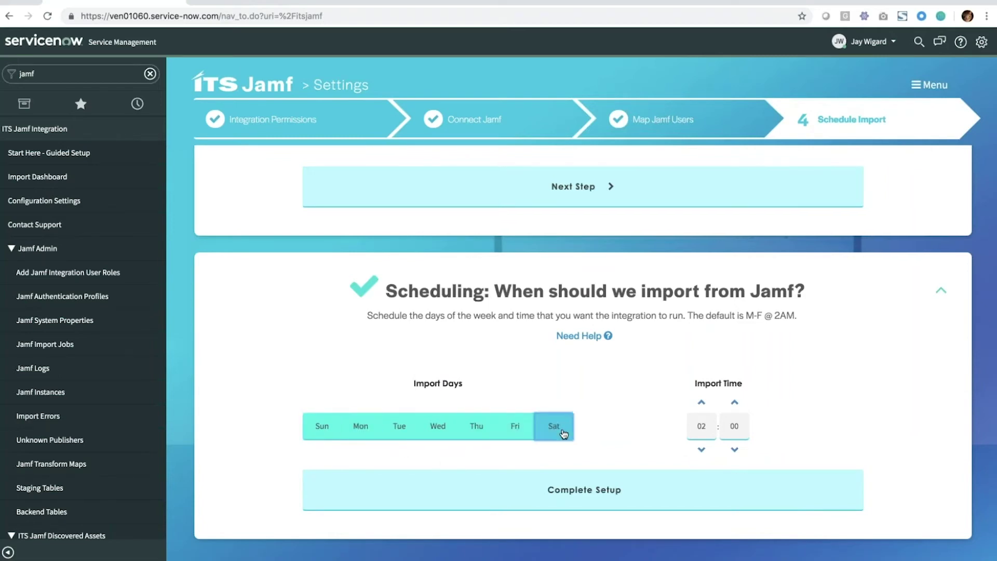
pyautogui.click(700, 403)
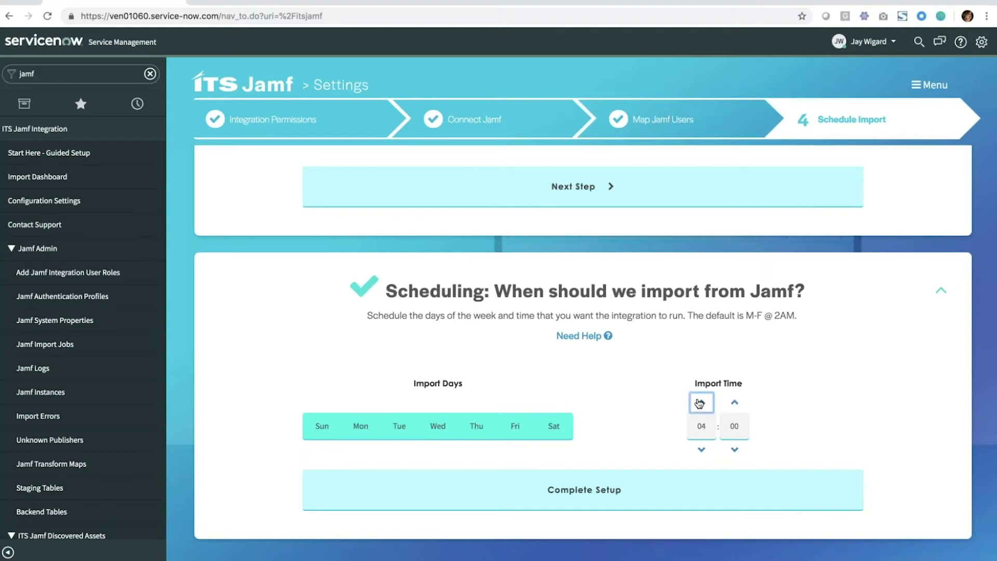
pyautogui.click(652, 425)
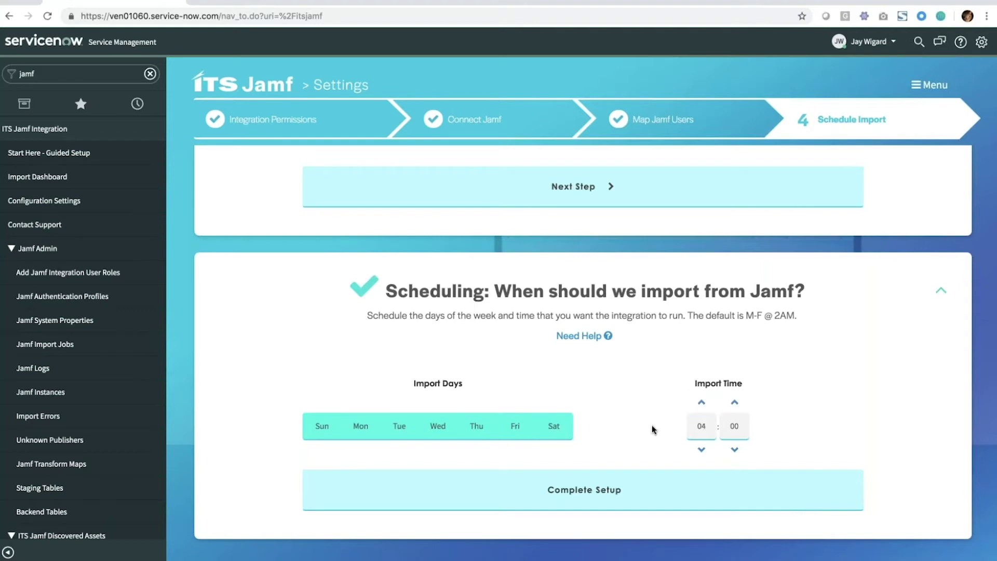
# - Complete the setup and review the confirmed daily import schedule
pyautogui.click(625, 484)
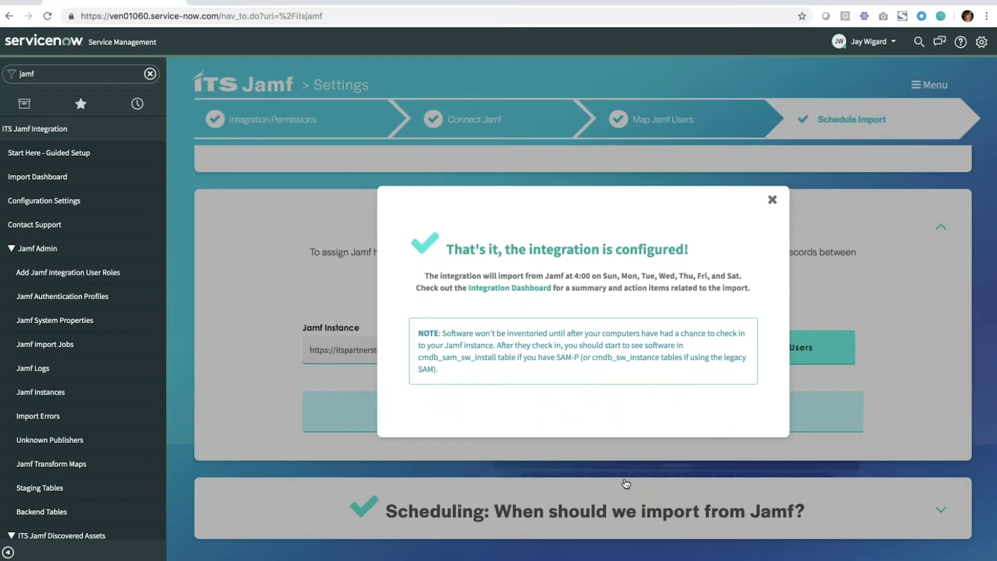
pyautogui.moveTo(549, 275); pyautogui.dragTo(738, 275)
pyautogui.click(737, 275)
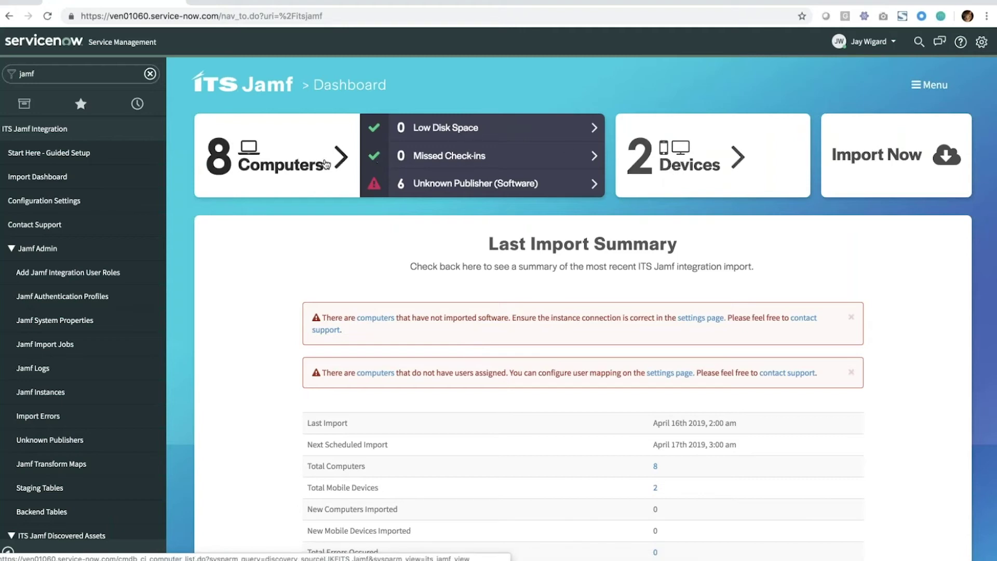
# - Inspect the 8 imported computers and the dashboard warning about computers without users
pyautogui.click(218, 155)
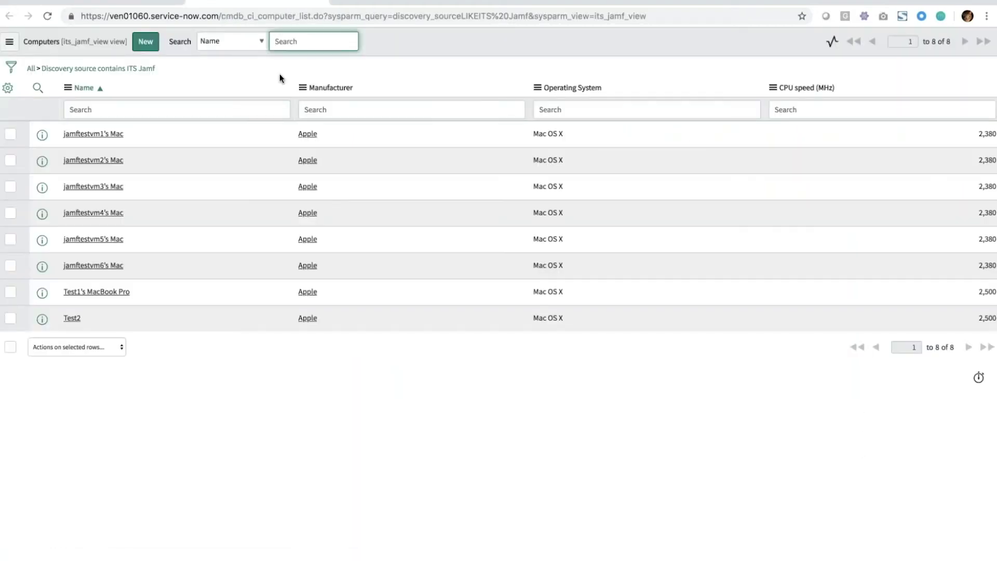
pyautogui.hotkey('alt', 'Left')
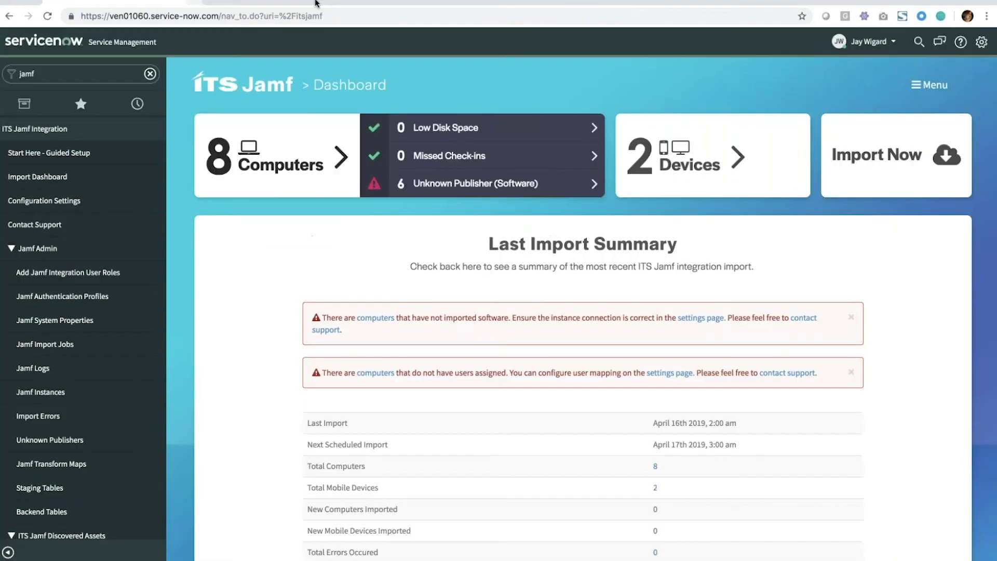
pyautogui.scroll(-2, 311, 294)
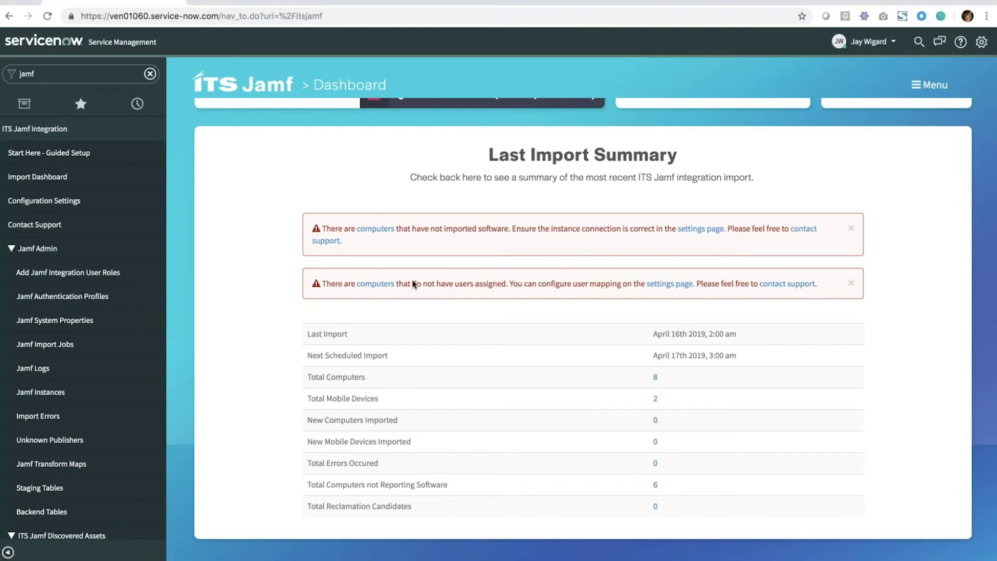
pyautogui.moveTo(504, 285); pyautogui.dragTo(418, 286)
pyautogui.click(505, 315)
# - Start an immediate Jamf import and advance the slide to the license-savings benefit
pyautogui.scroll(2, 522, 321)
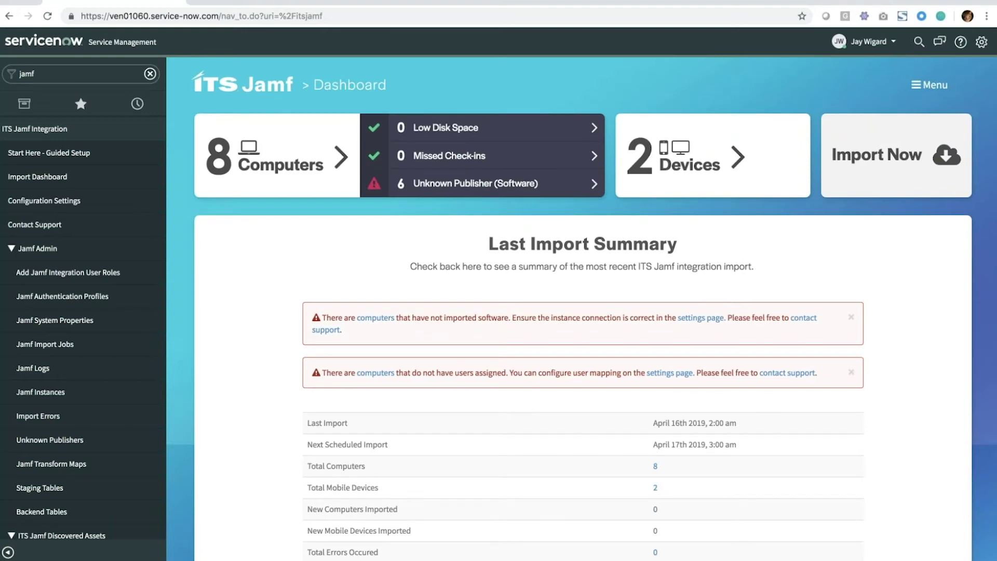
pyautogui.click(879, 174)
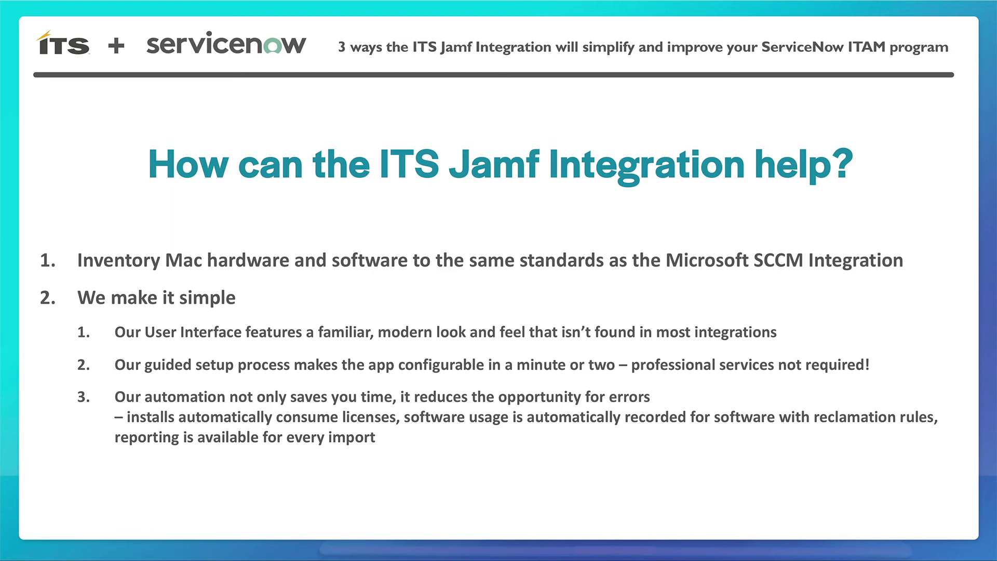
pyautogui.press('Right')
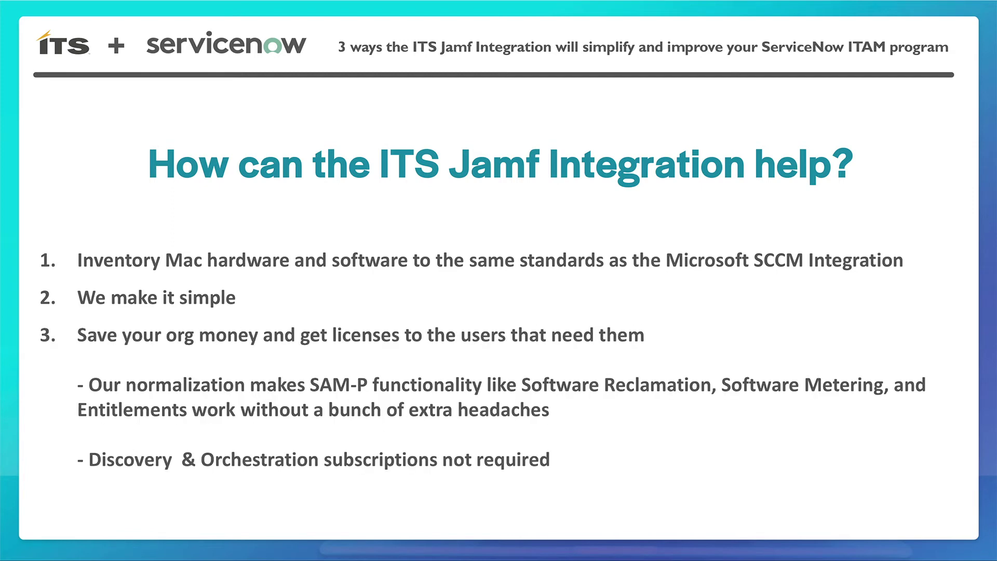